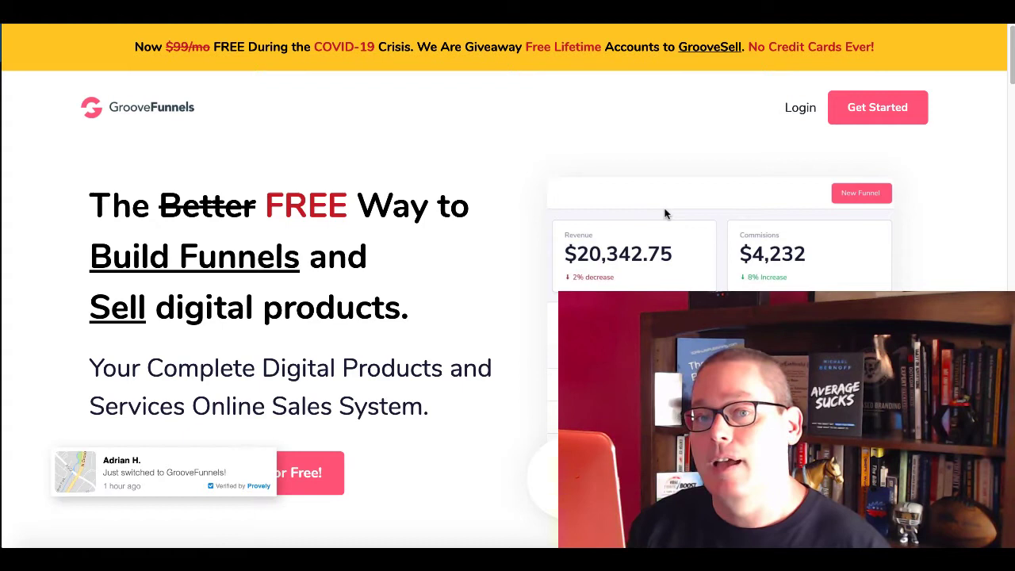
Sign up for a free GrooveFunnels account to reach the welcome dashboard.
left_click(919, 121)
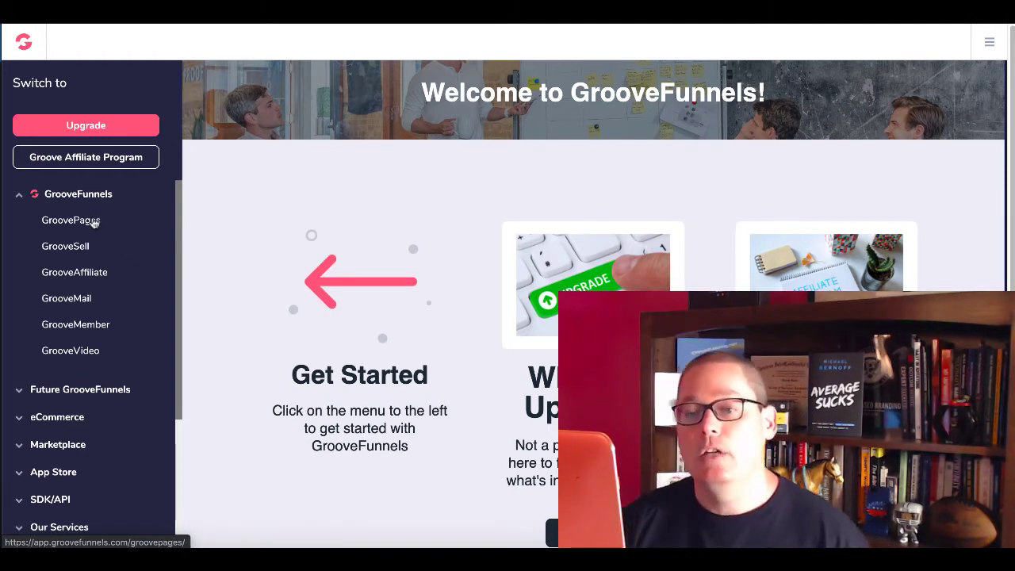
Open GroovePages from the sidebar to view the My Sites list.
left_click(88, 225)
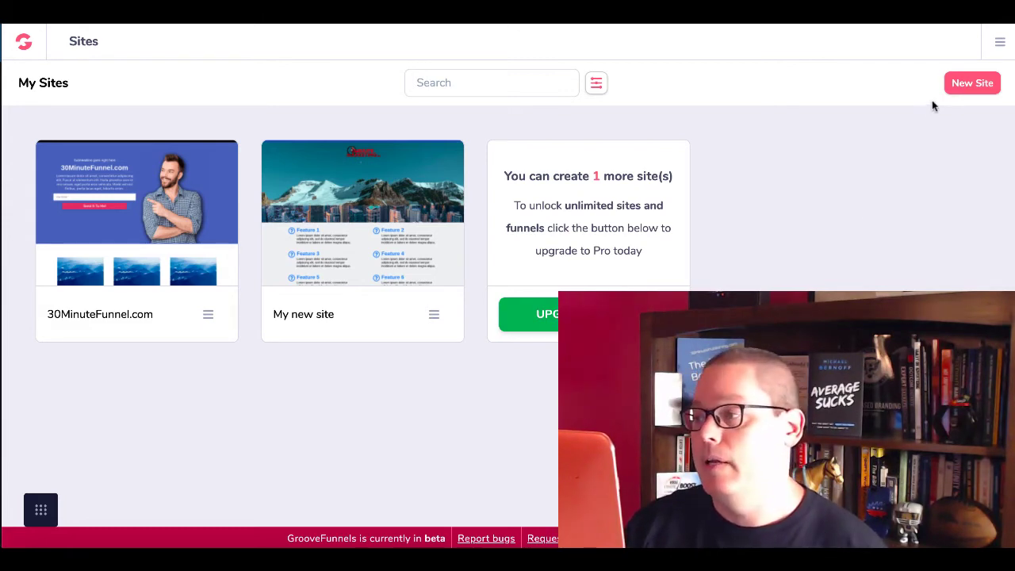
Create a new site from the Simple Landing Page template.
left_click(954, 94)
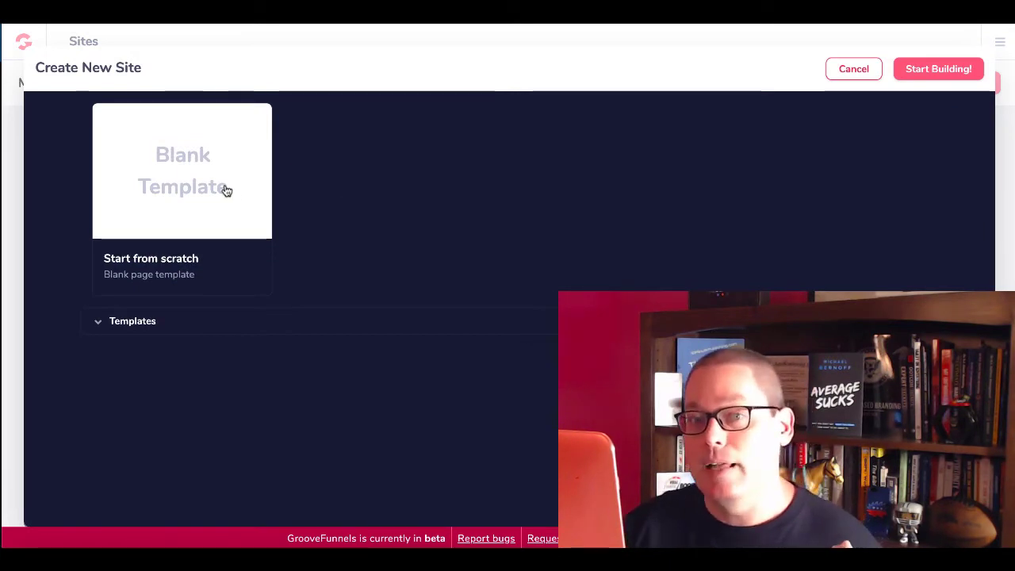
left_click(106, 323)
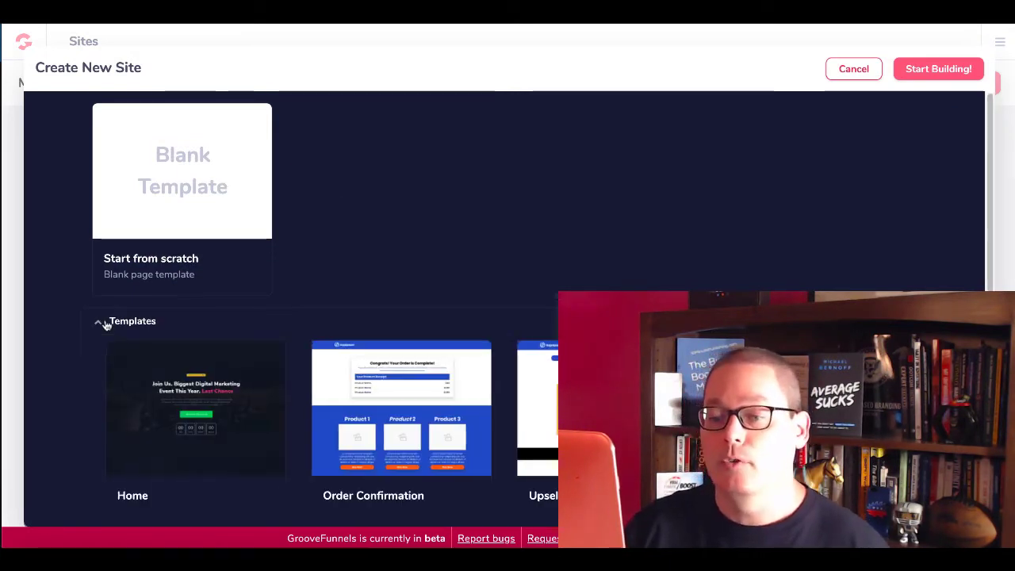
scroll(264, 363, "down", 2)
scroll(264, 363, "down", 2)
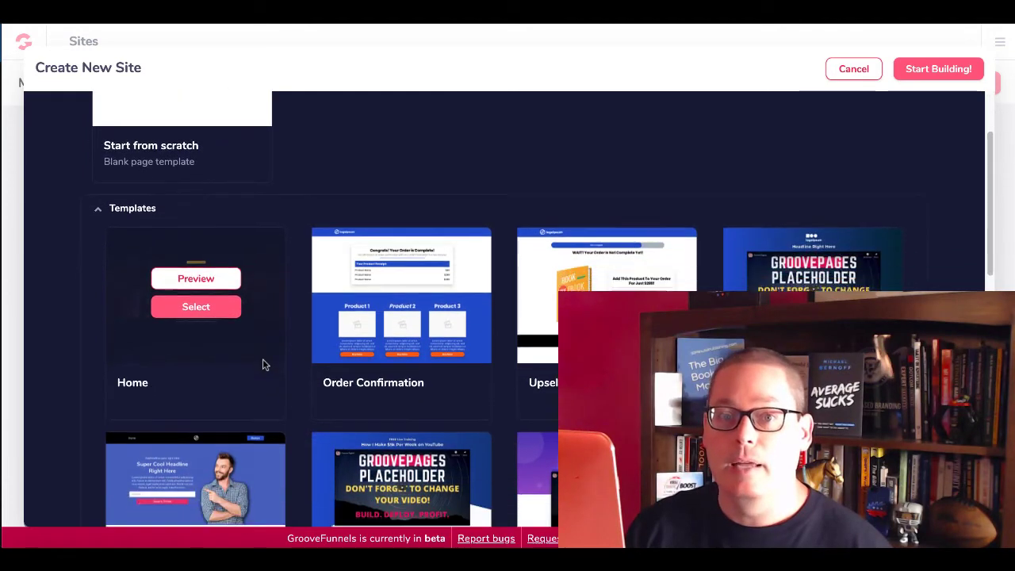
scroll(265, 363, "down", 1)
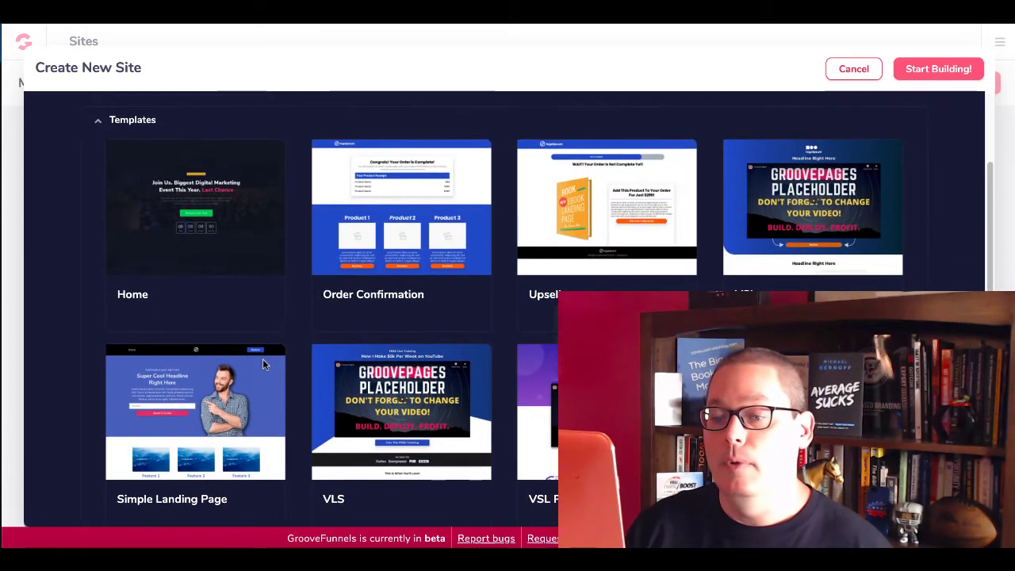
mouse_move(196, 413)
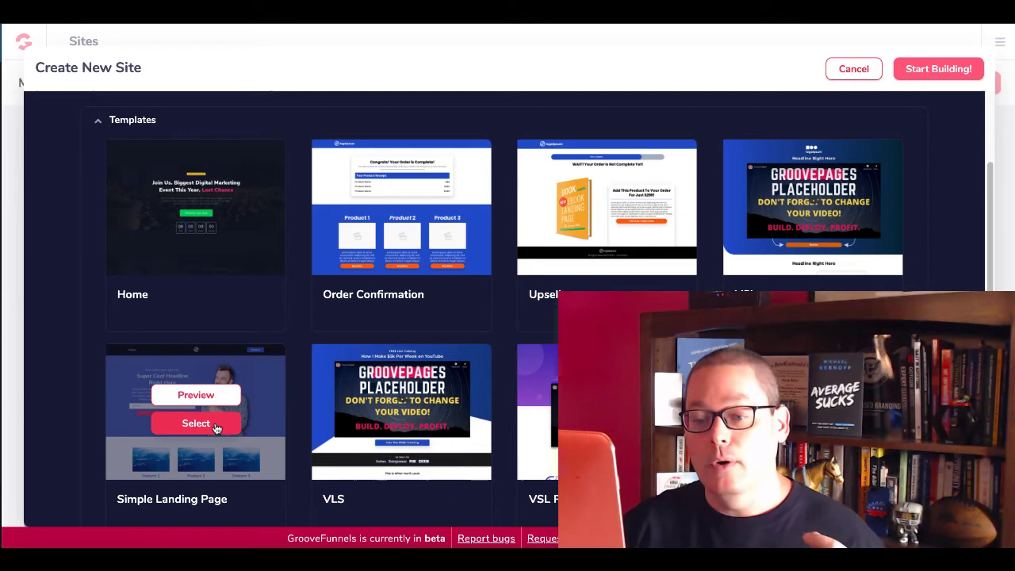
left_click(196, 424)
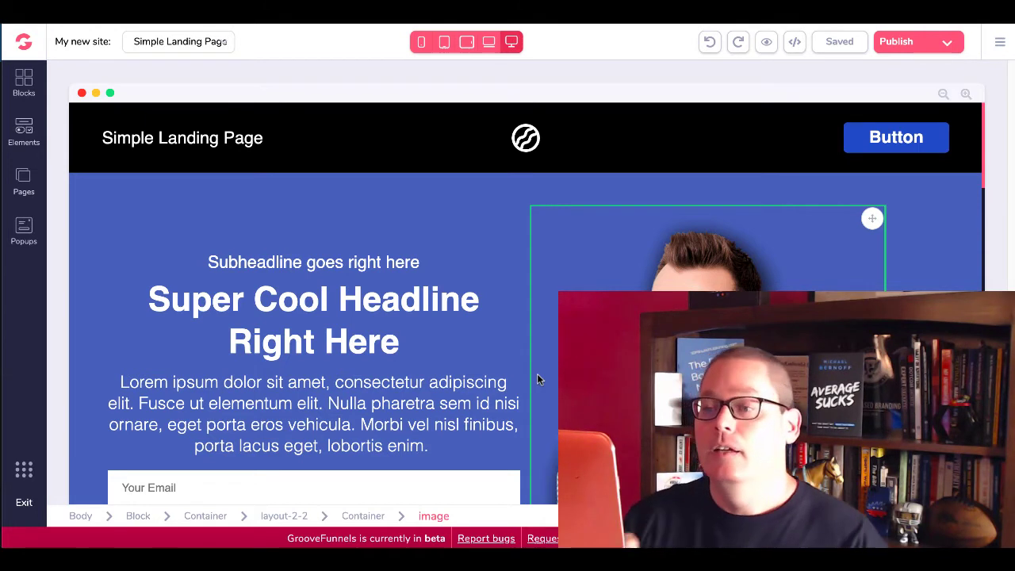
Delete the landing page's top navigation bar.
left_click(325, 164)
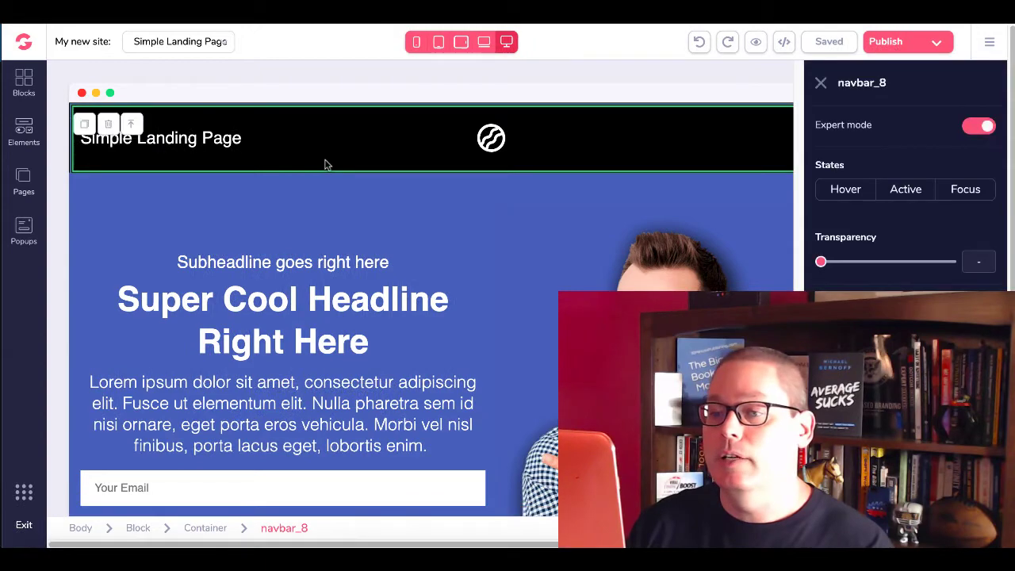
left_click(109, 125)
left_click(533, 308)
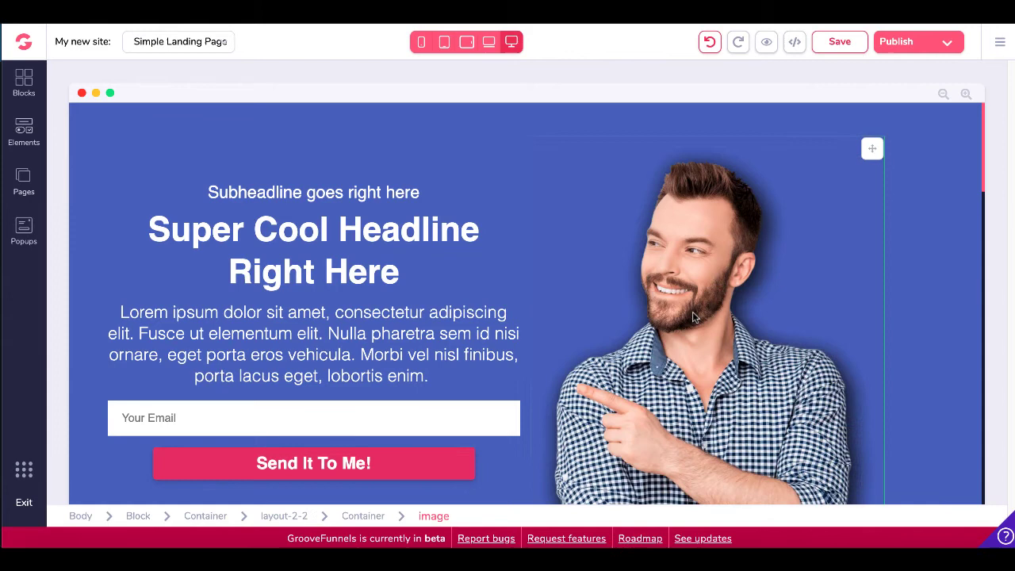
Replace the right-hand model photo with the pointing presenter photo from the image library.
left_click(704, 313)
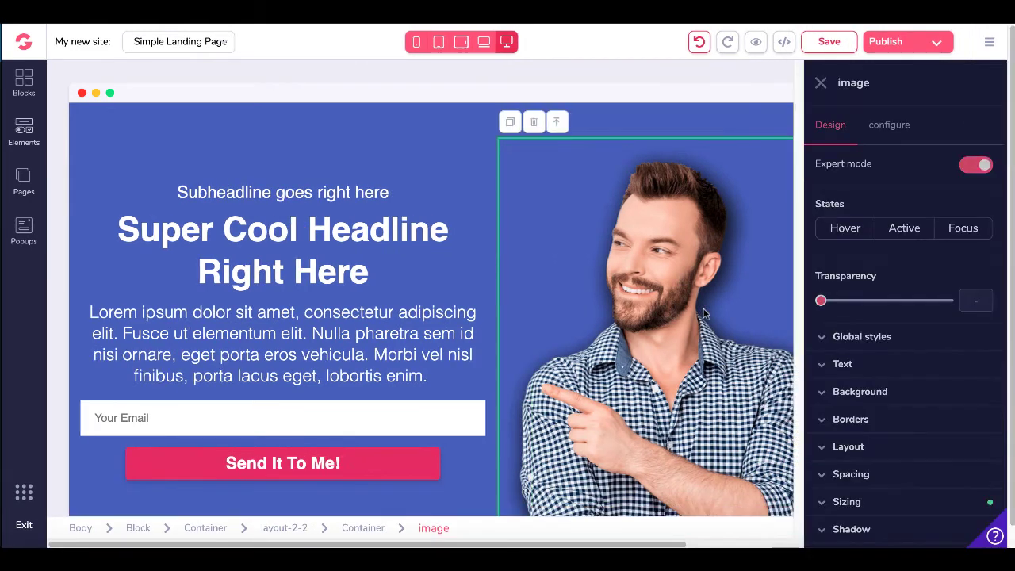
left_click(890, 127)
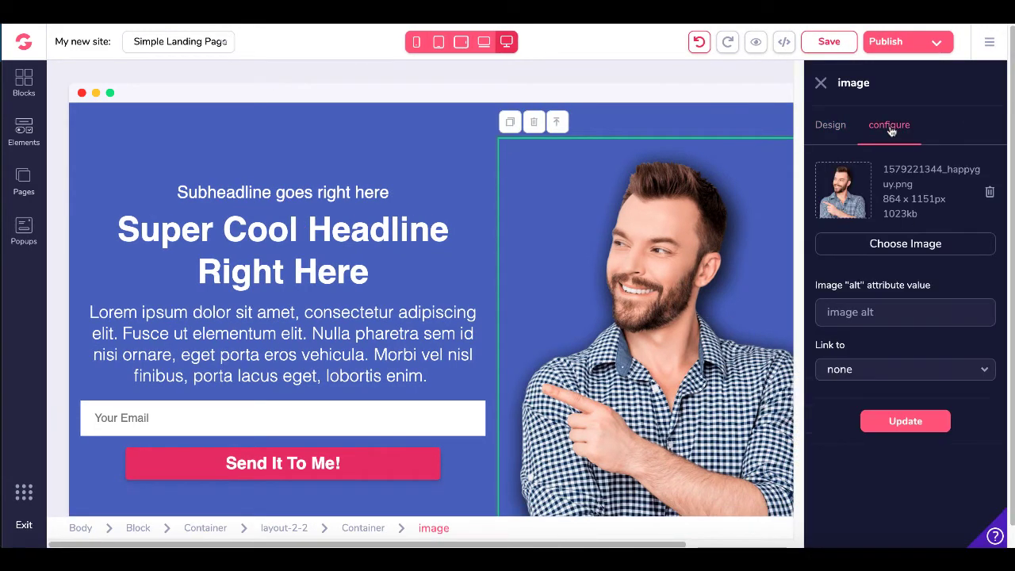
left_click(890, 245)
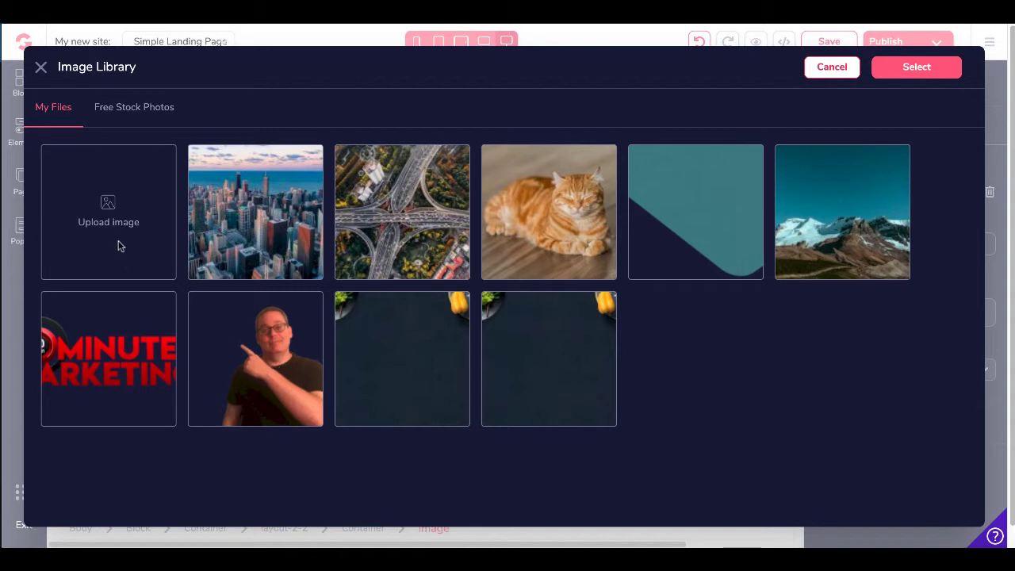
left_click(269, 381)
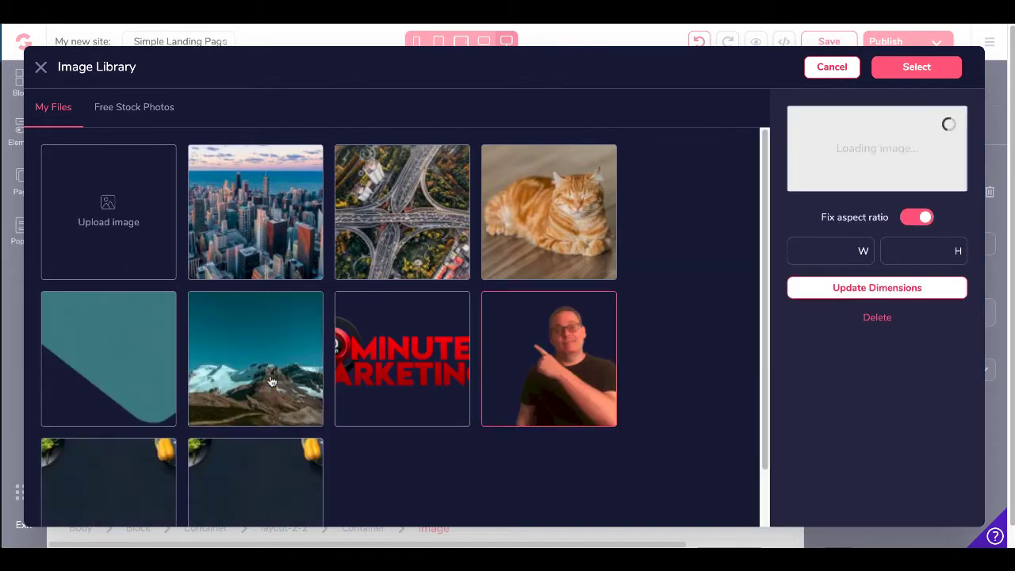
left_click(916, 67)
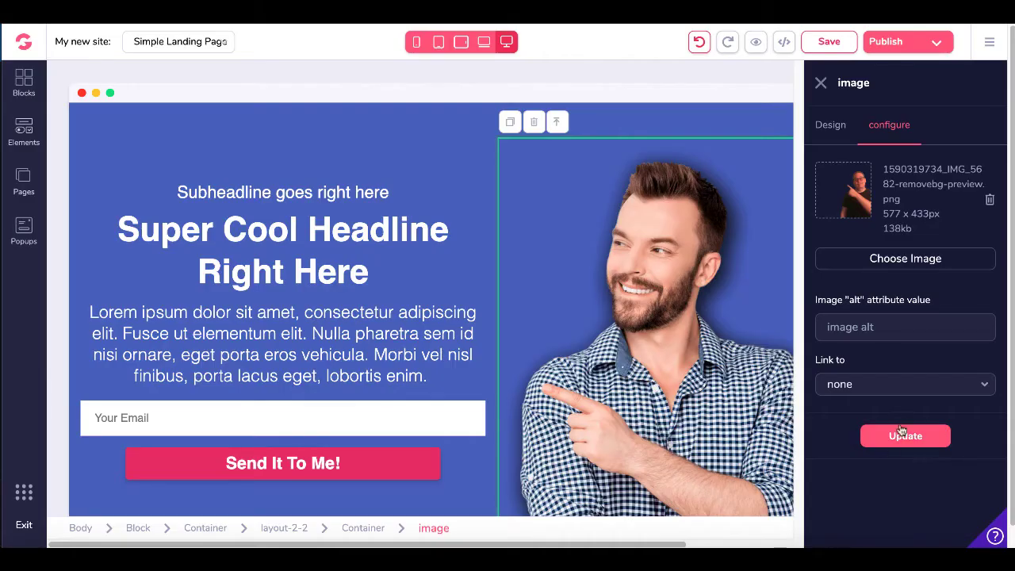
left_click(900, 436)
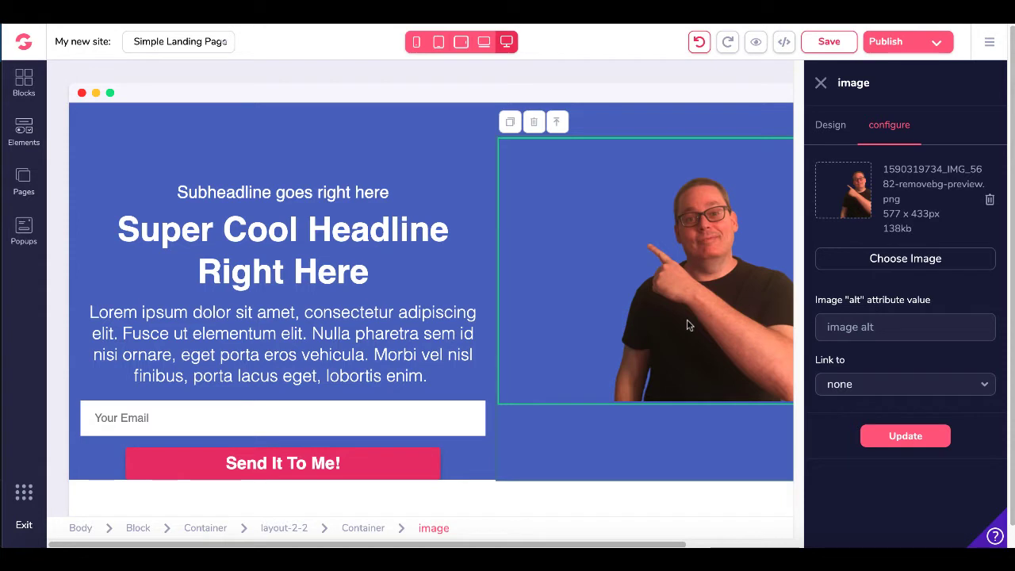
Add top margin to the presenter photo to push it lower.
left_click(831, 130)
left_click(975, 168)
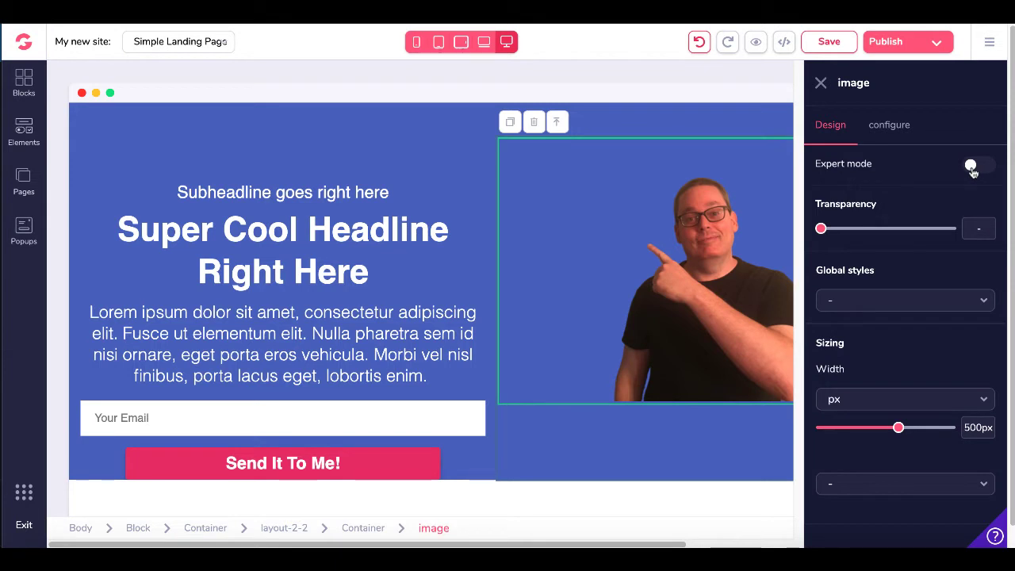
left_click(972, 170)
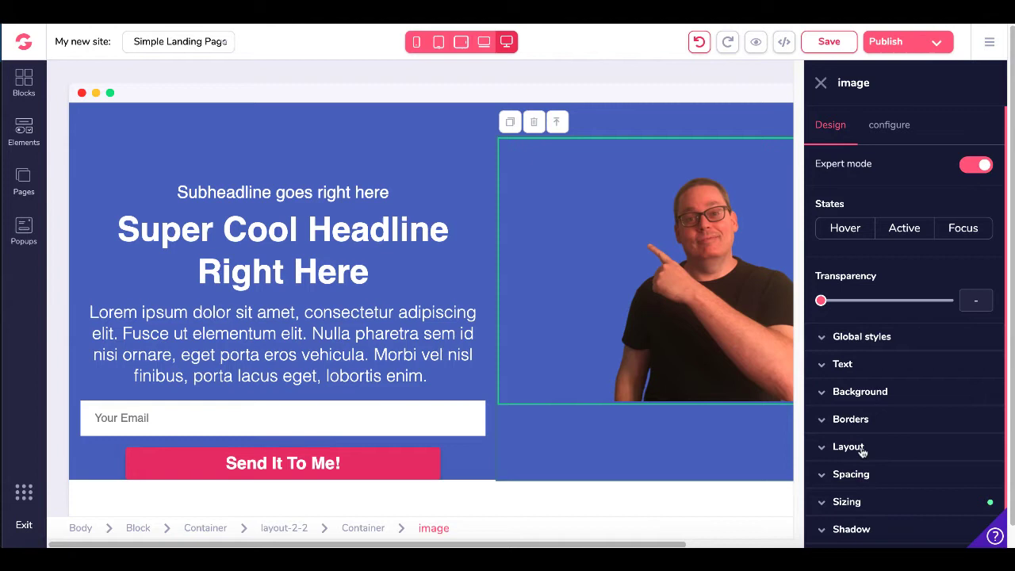
scroll(875, 507, "down", 1)
left_click(824, 455)
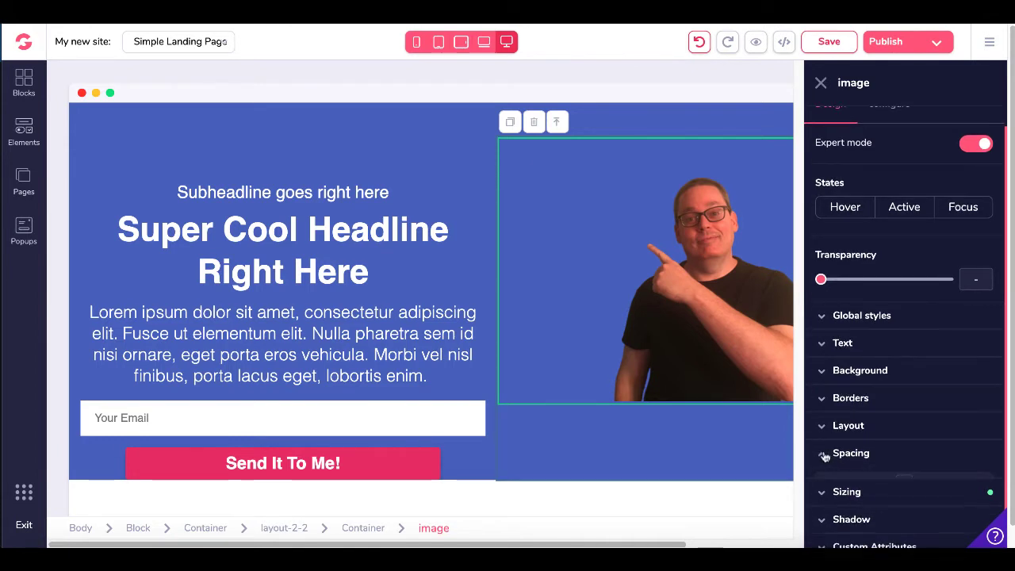
scroll(872, 458, "down", 4)
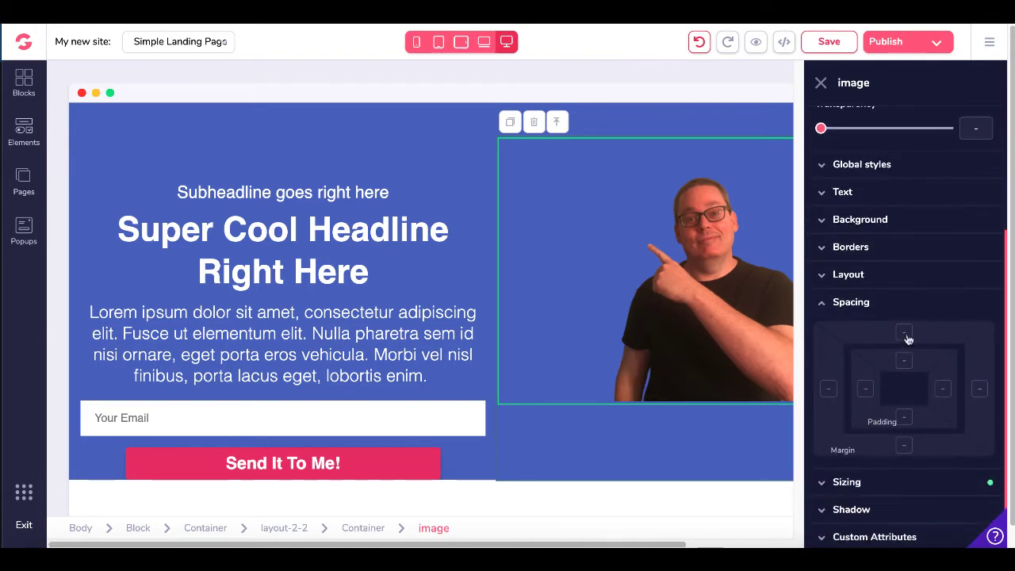
left_click(905, 333)
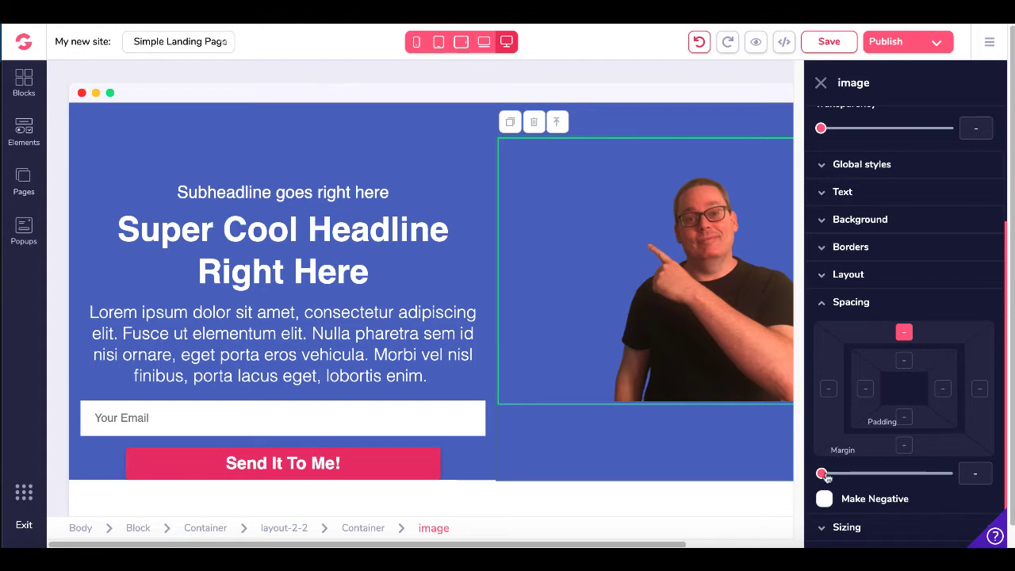
left_click_drag(825, 475, 935, 486)
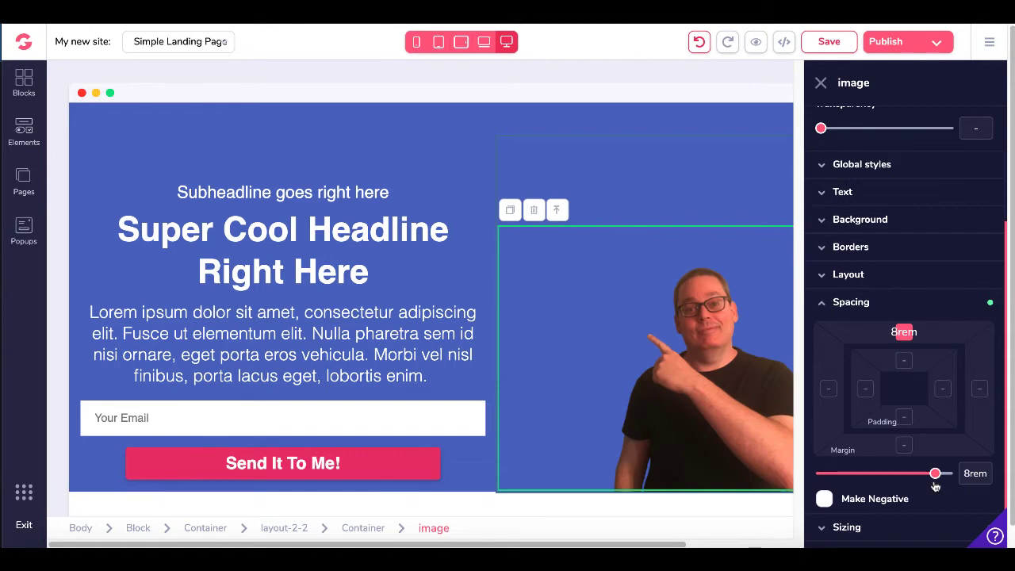
left_click(823, 85)
mouse_move(745, 373)
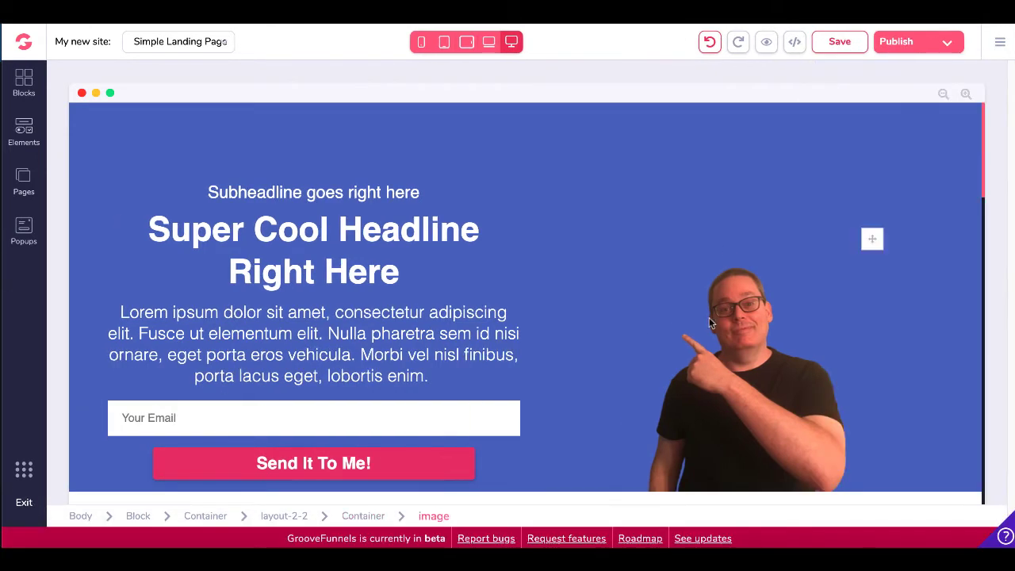
Widen the presenter photo to 700px.
left_click(718, 333)
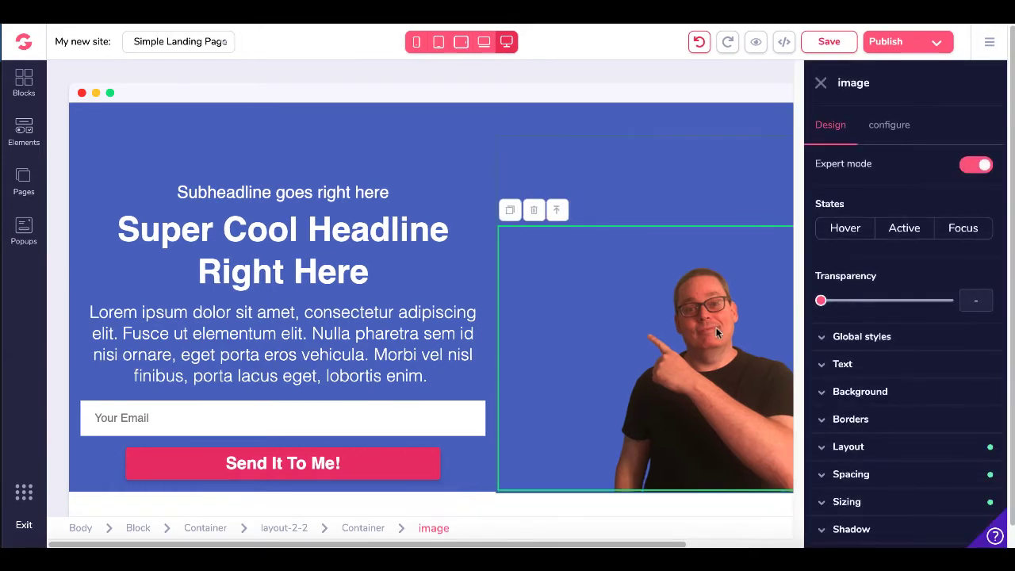
left_click(821, 504)
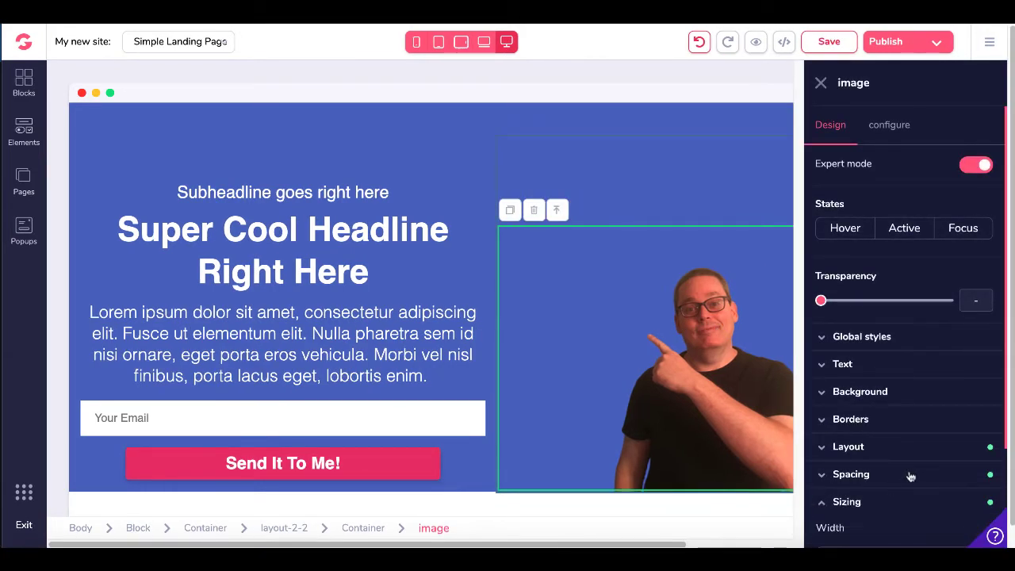
scroll(909, 476, "down", 2)
left_click_drag(897, 447, 908, 446)
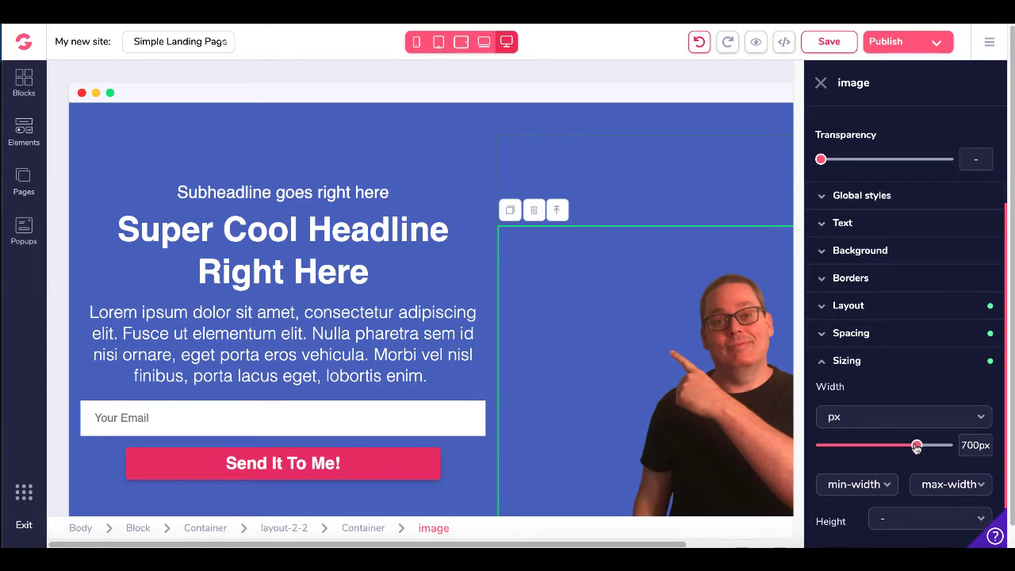
left_click(822, 86)
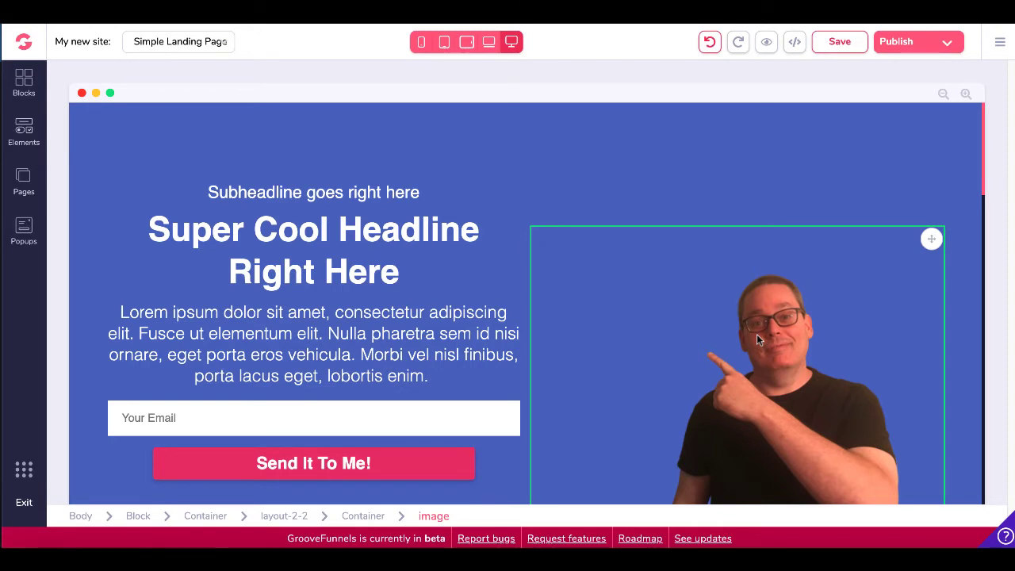
mouse_move(371, 303)
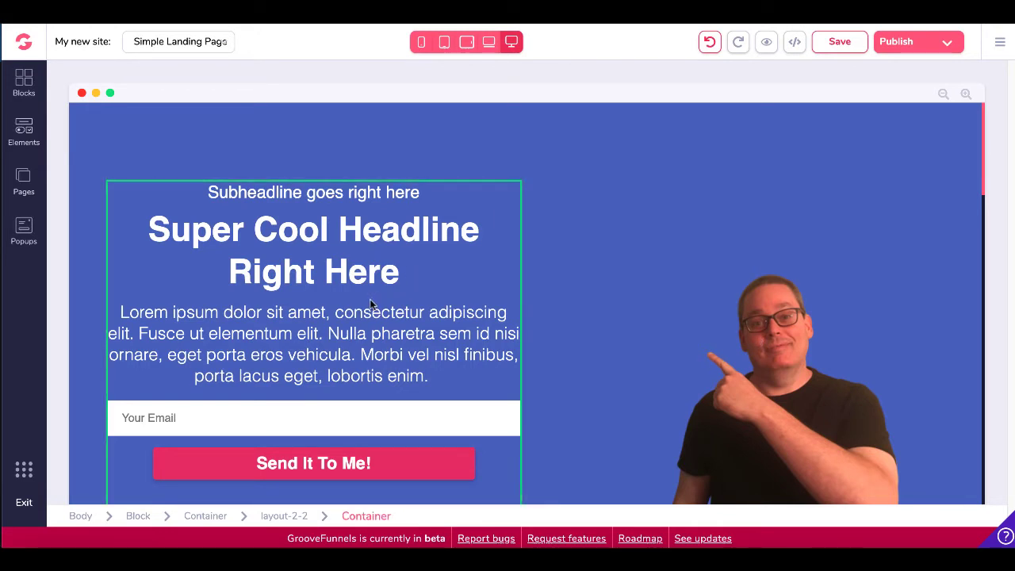
Delete the subheadline and remove 'Cool' so the headline reads 'Super Headline Right Here'.
left_click(308, 198)
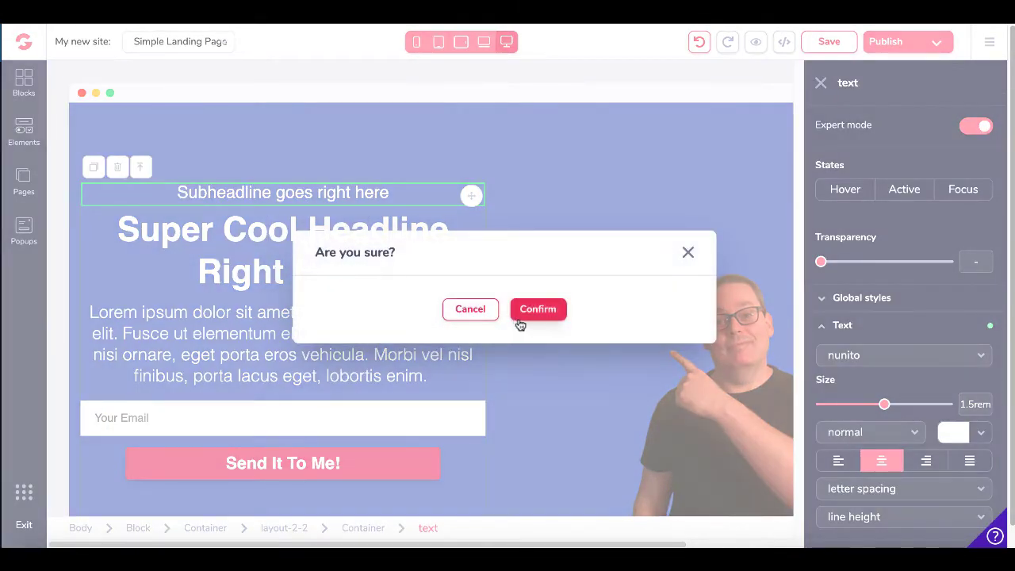
left_click(526, 313)
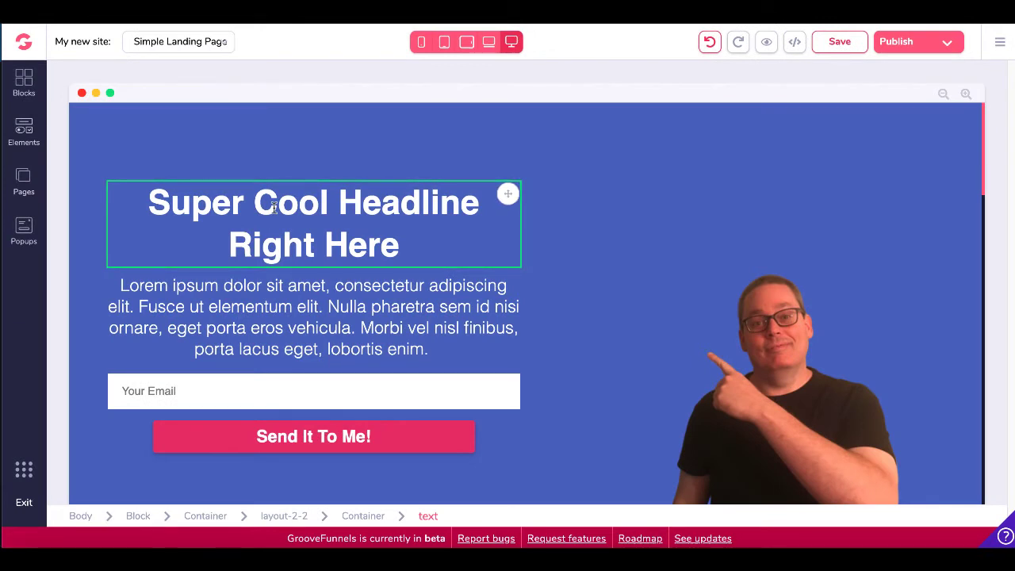
left_click(273, 207)
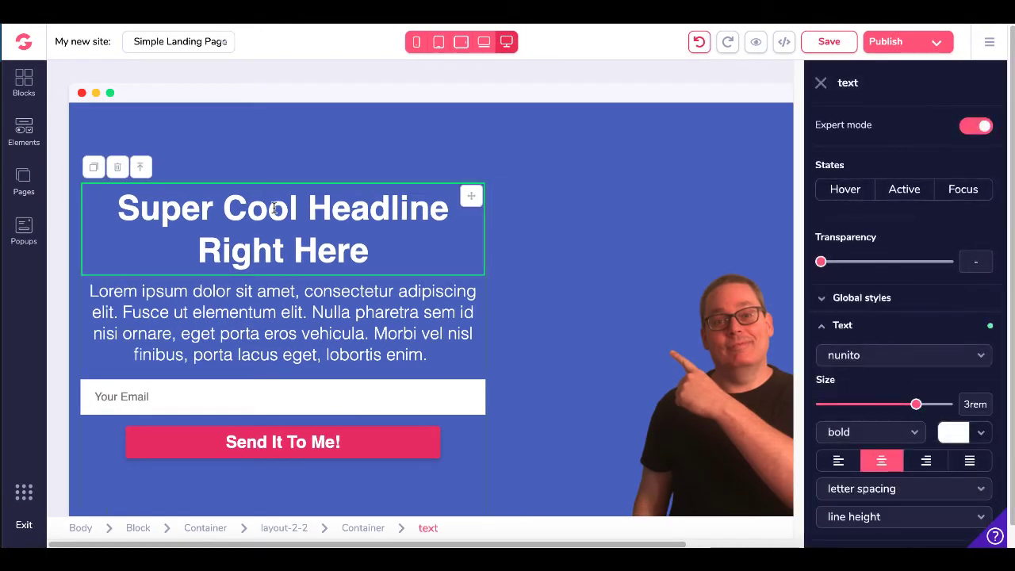
double_click(273, 208)
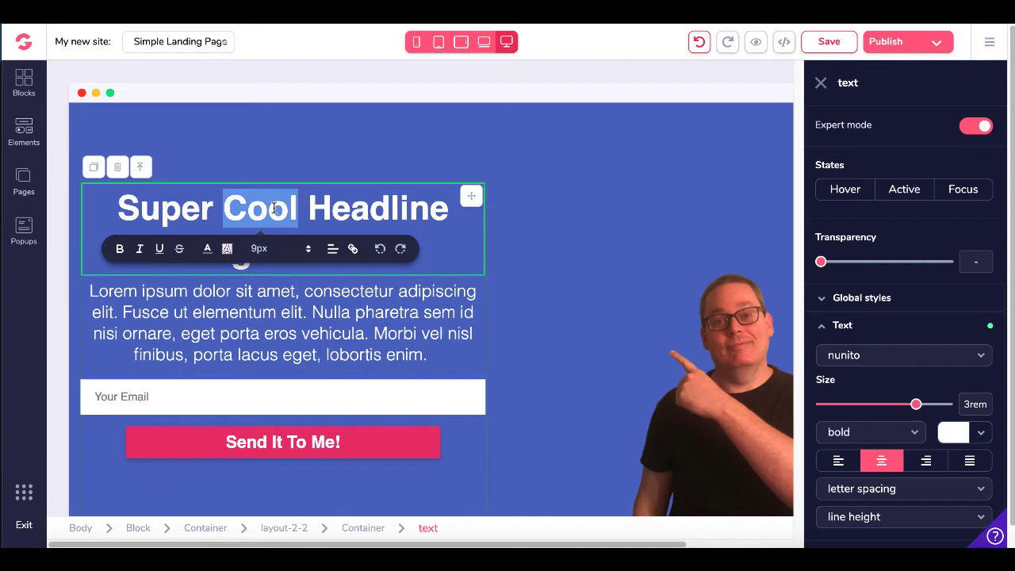
key("BackSpace")
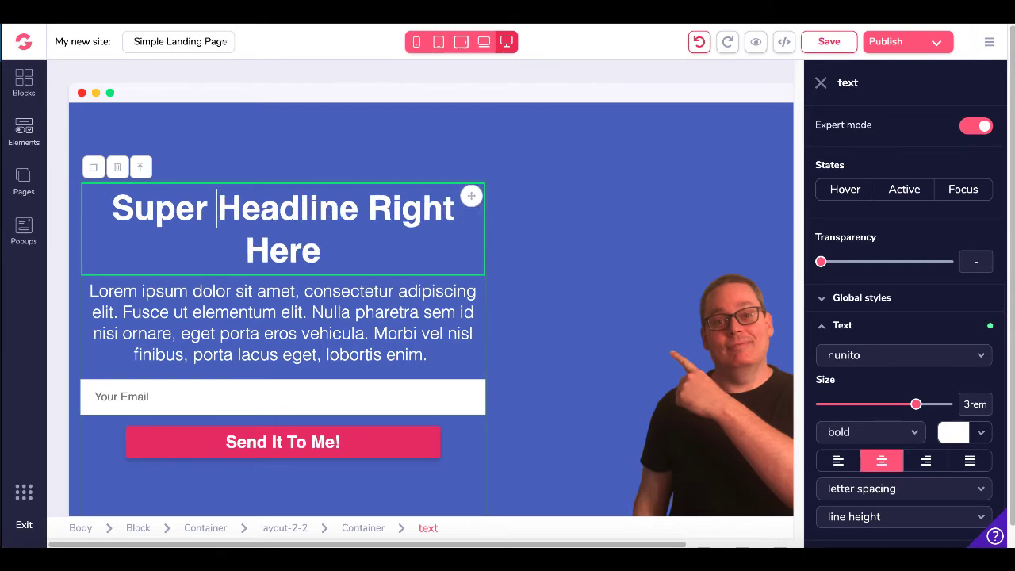
left_click(554, 158)
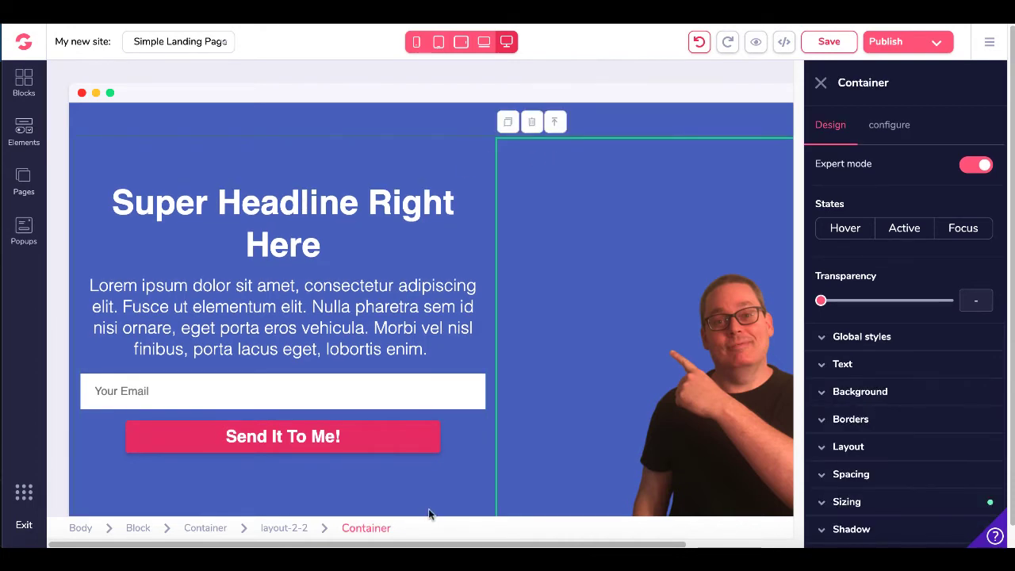
Move the selection from the left column and paragraph up to the whole hero block.
left_click(429, 486)
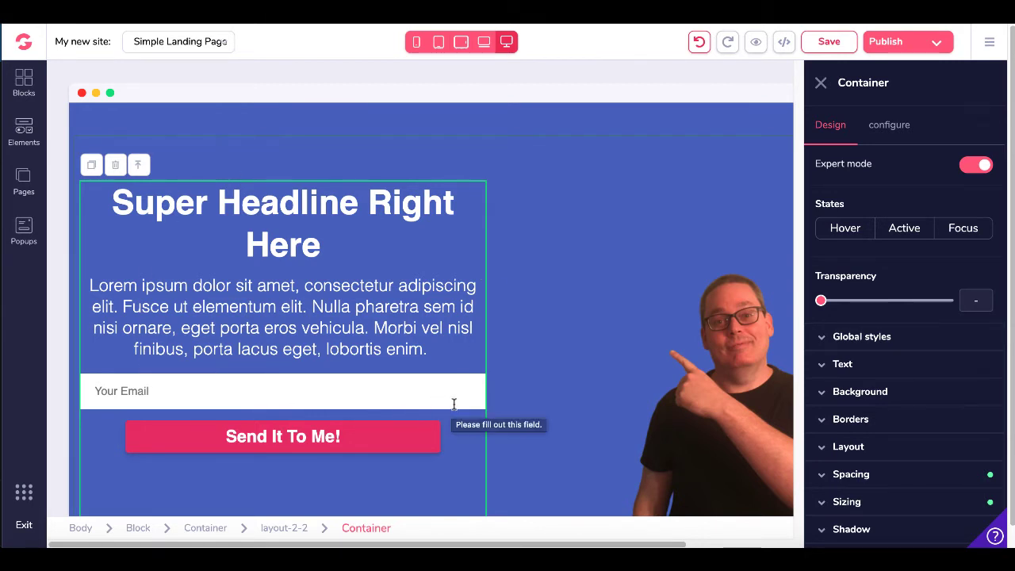
left_click(409, 313)
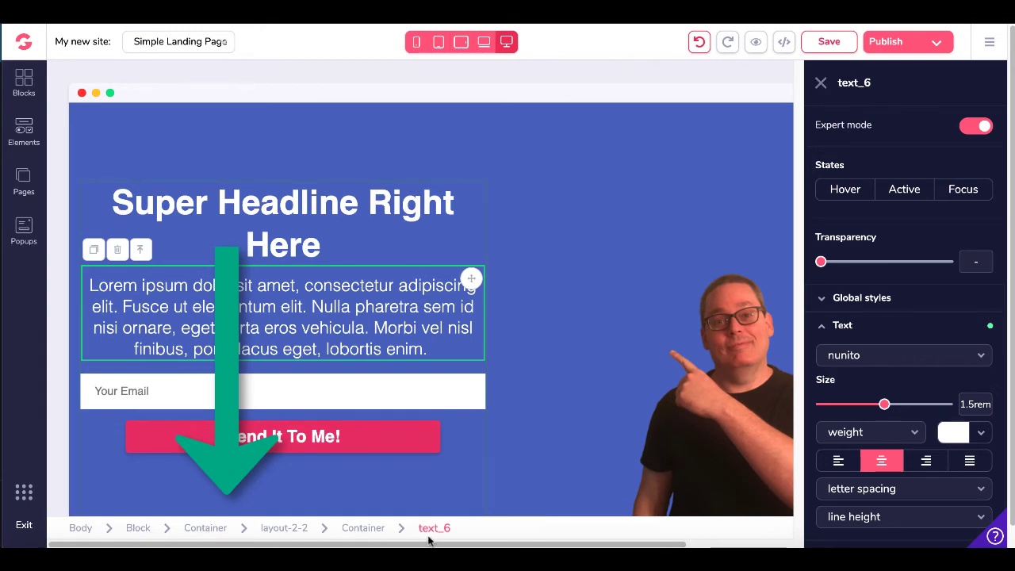
left_click(140, 528)
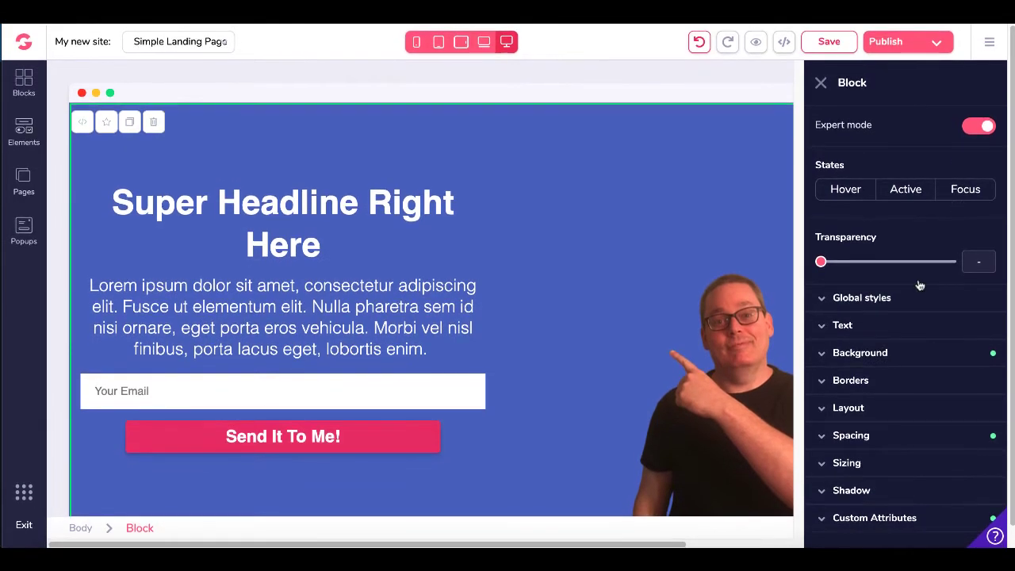
Set a sunset beach stock photo, found by searching 'beach', as the block background.
left_click(830, 358)
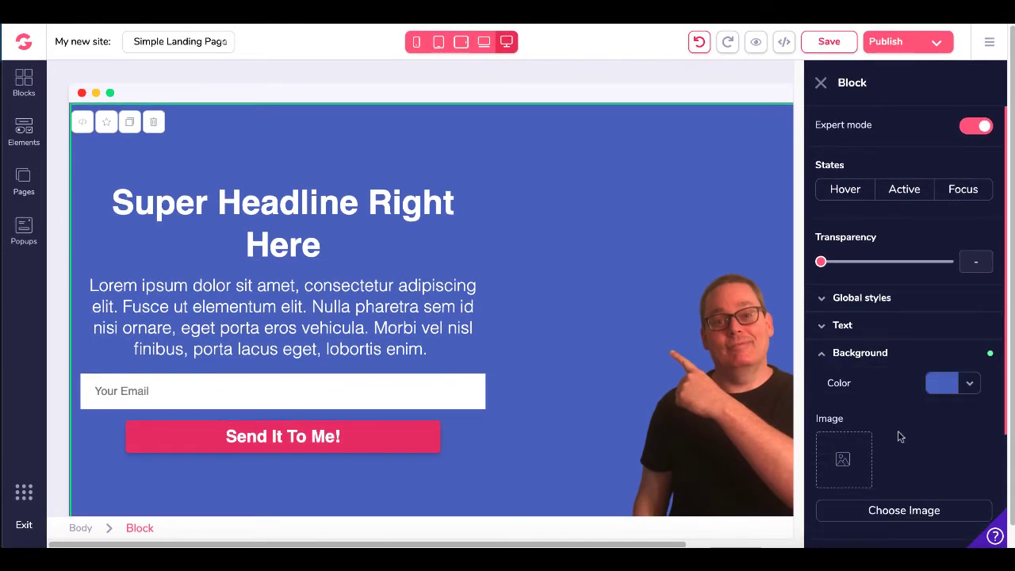
left_click(897, 509)
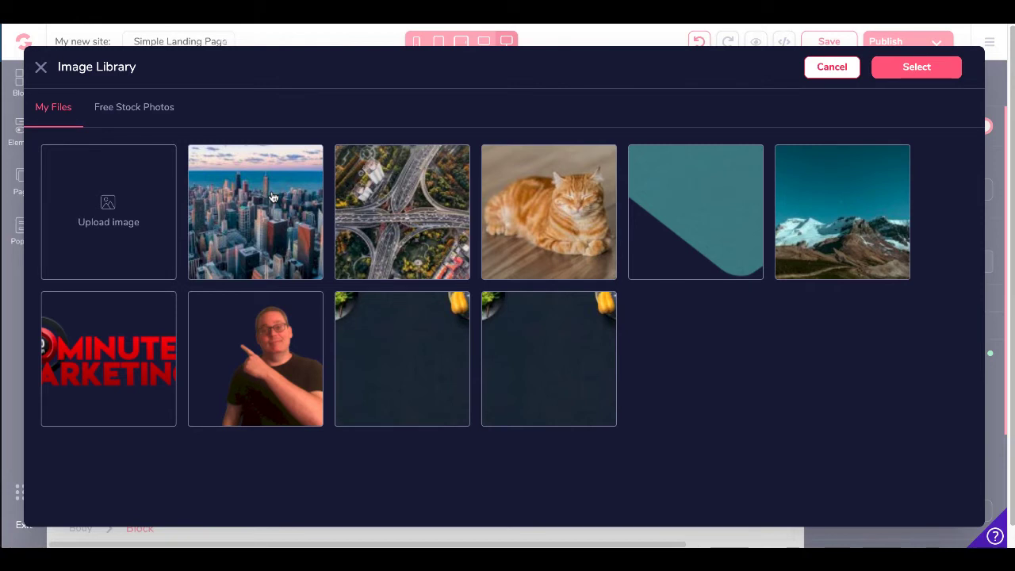
left_click(150, 108)
left_click(95, 150)
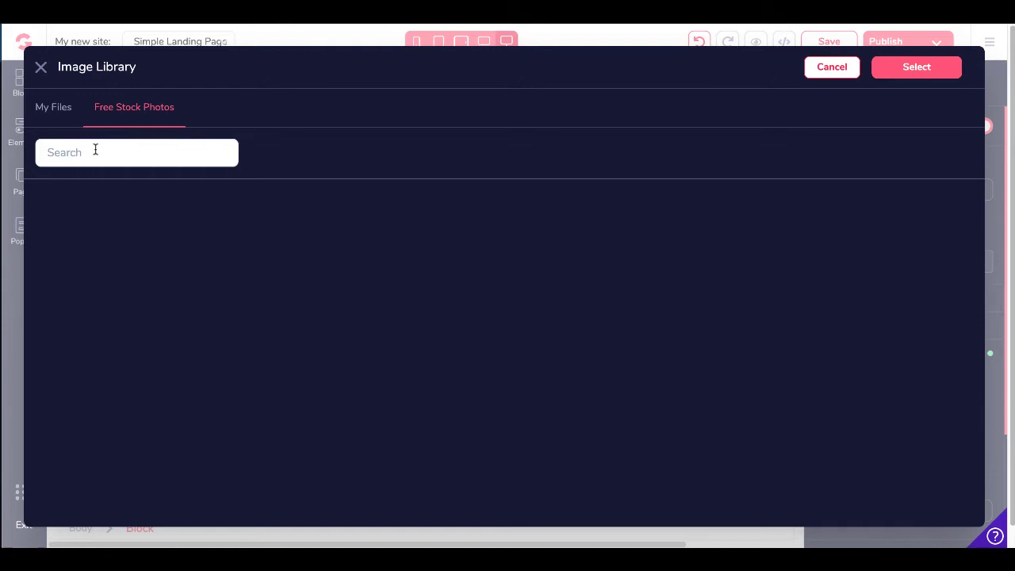
type("b")
type("each")
key("Return")
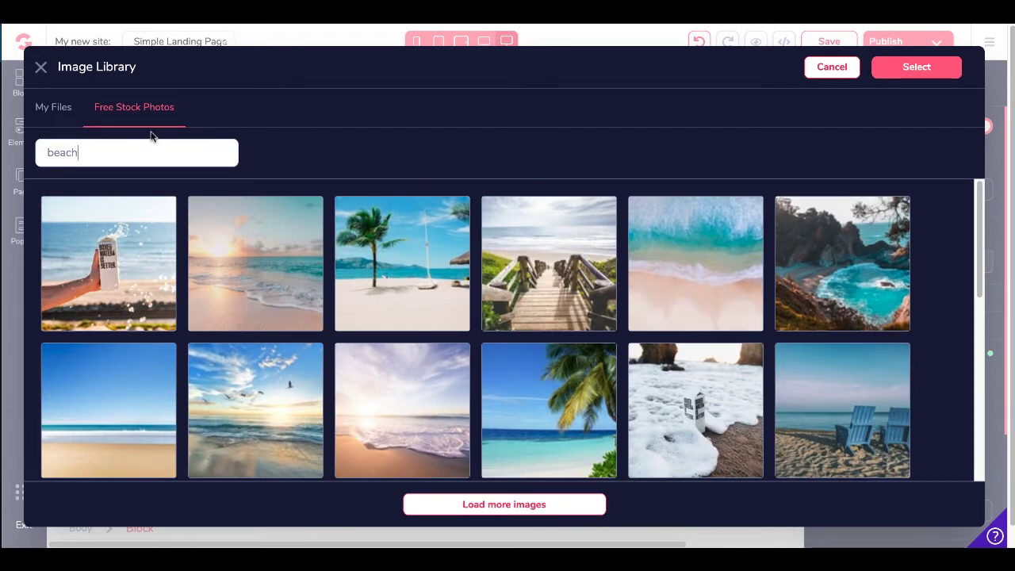
left_click(264, 268)
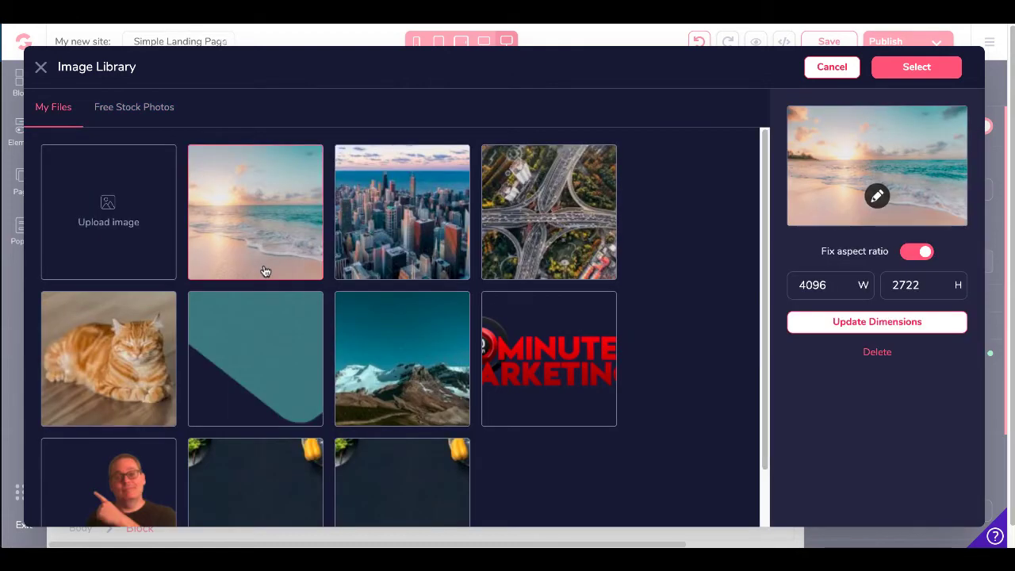
left_click(898, 67)
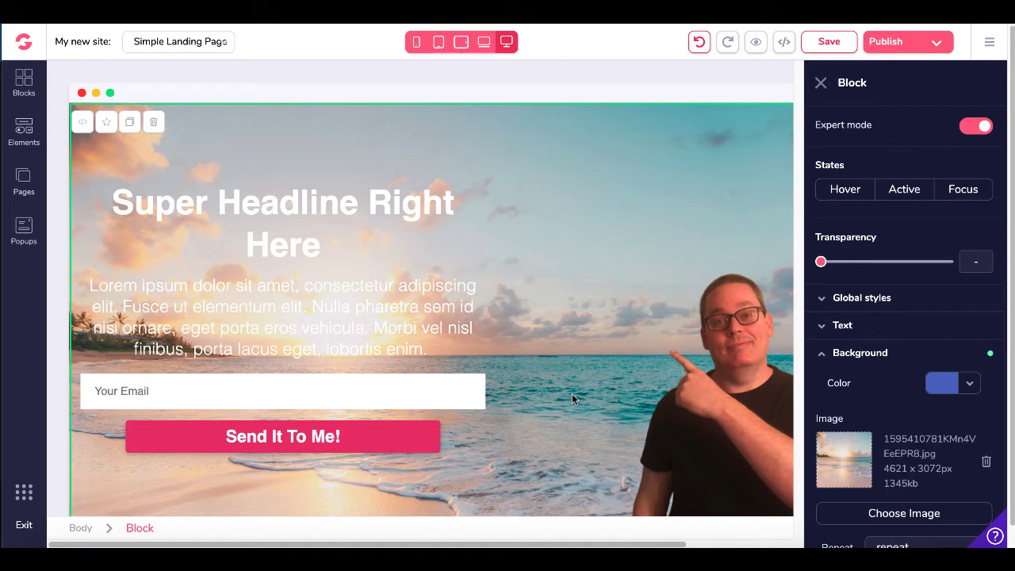
left_click(821, 84)
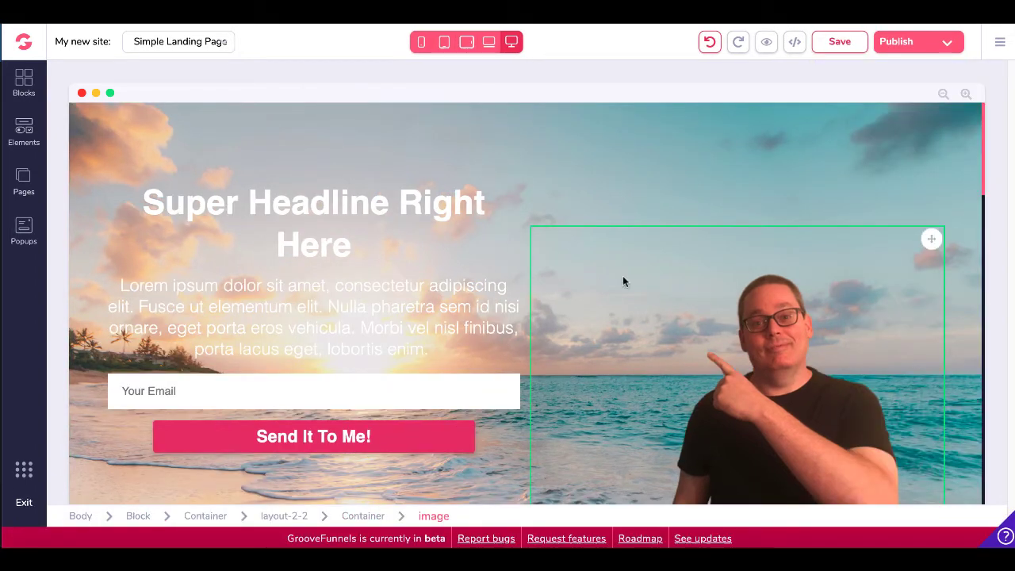
Host the page on the GroovePages subdomain as 'yourcapturepage' and publish it.
left_click(950, 49)
left_click(824, 160)
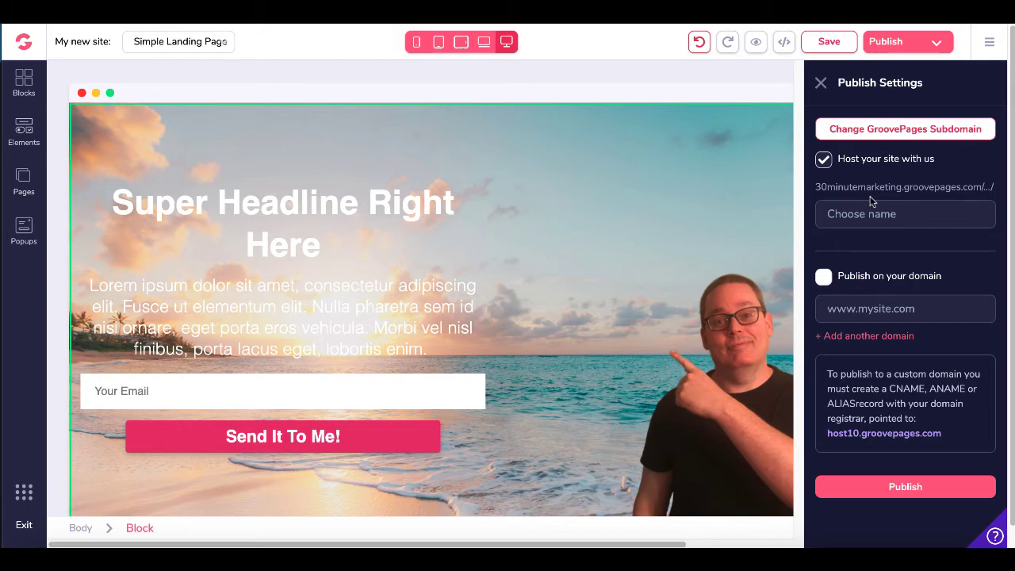
left_click(848, 211)
type("capu")
key("BackSpace")
type("t")
type("ure")
key("BackSpace")
key("BackSpace")
key("BackSpace")
key("BackSpace")
key("BackSpace")
key("BackSpace")
key("BackSpace")
type("yourcapturepag")
type("e")
left_click(870, 488)
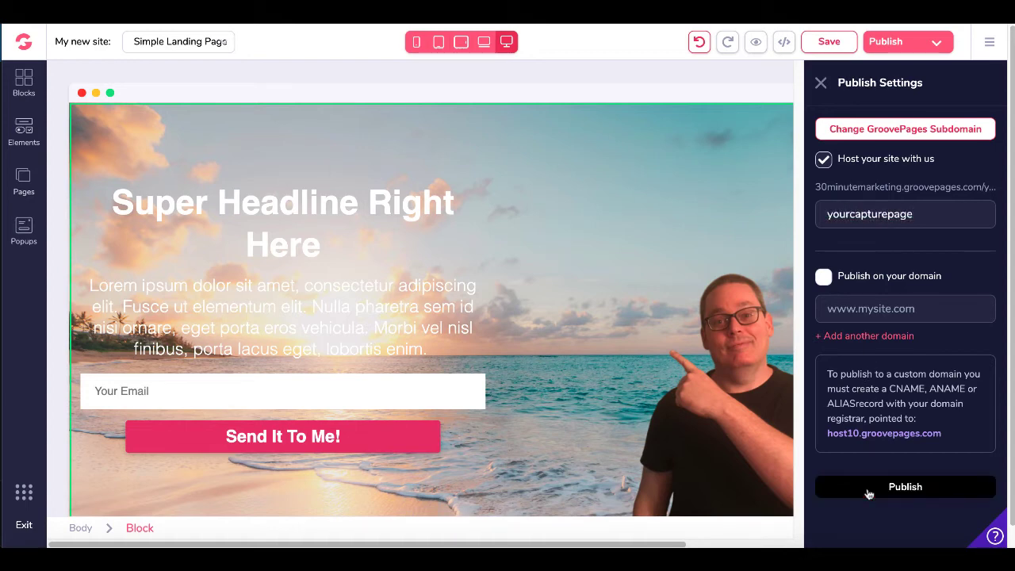